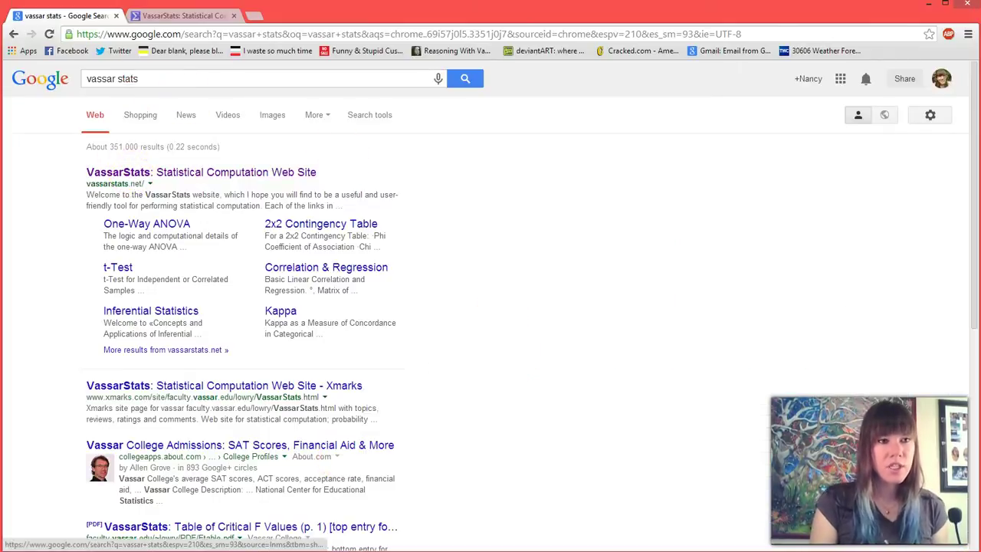
Go to VassarStats' ANOVA section and highlight the mention of pair-wise comparisons.
click(177, 15)
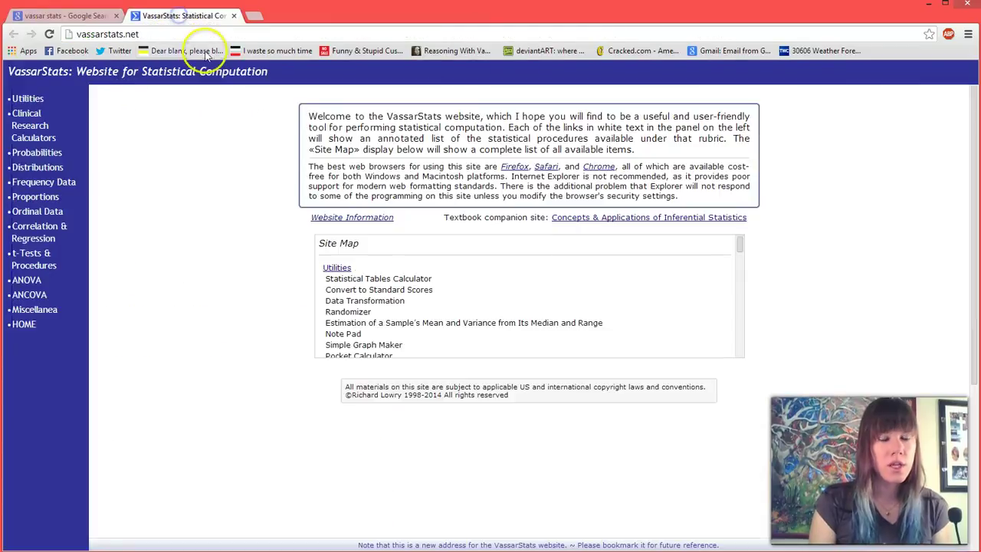
click(27, 282)
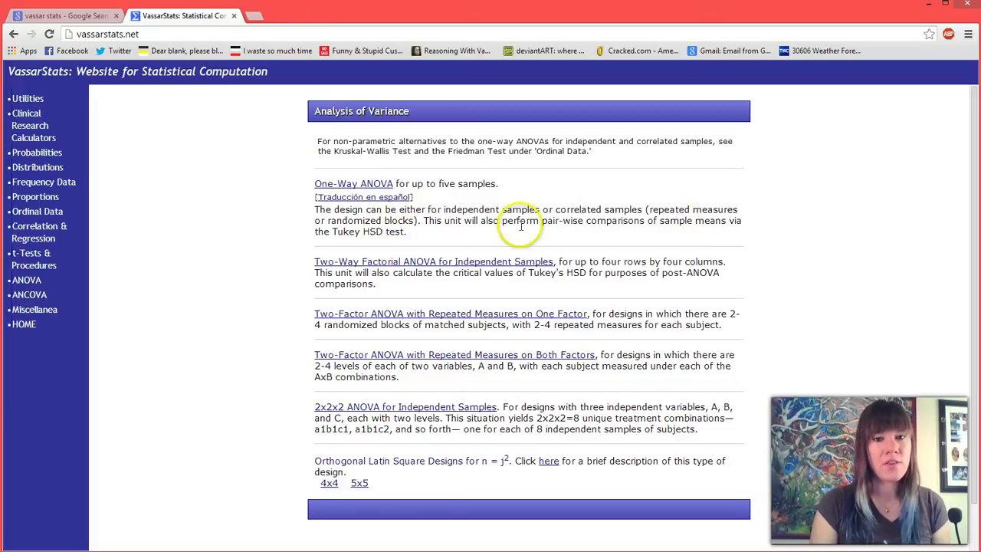
drag(543, 221, 643, 220)
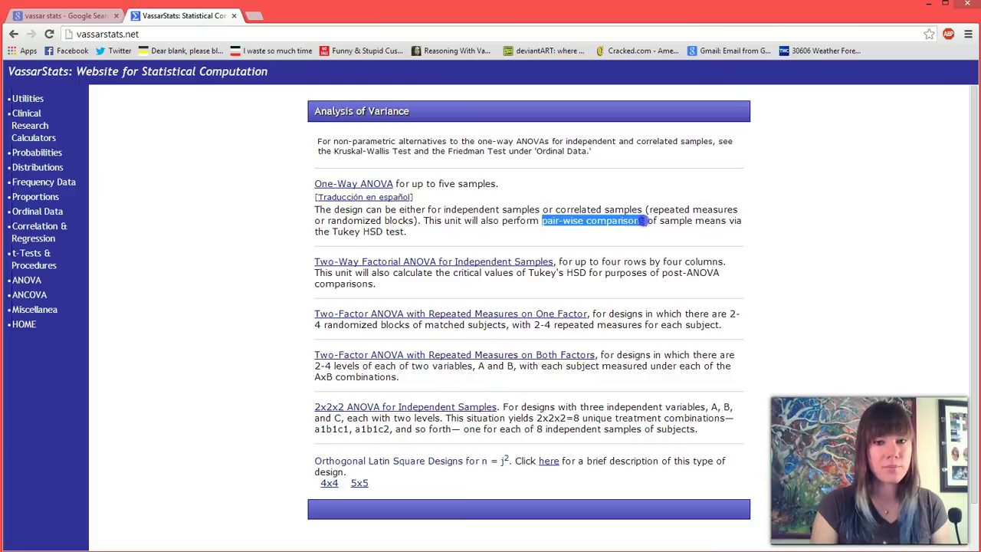
Open the One-Way ANOVA procedure page and scroll through its Procedure instructions.
click(375, 185)
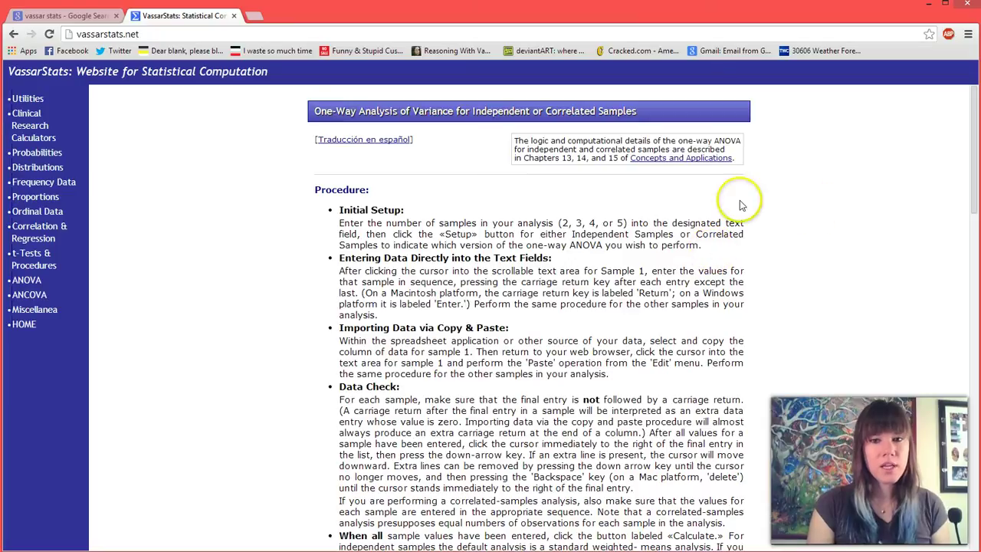
drag(974, 144, 973, 281)
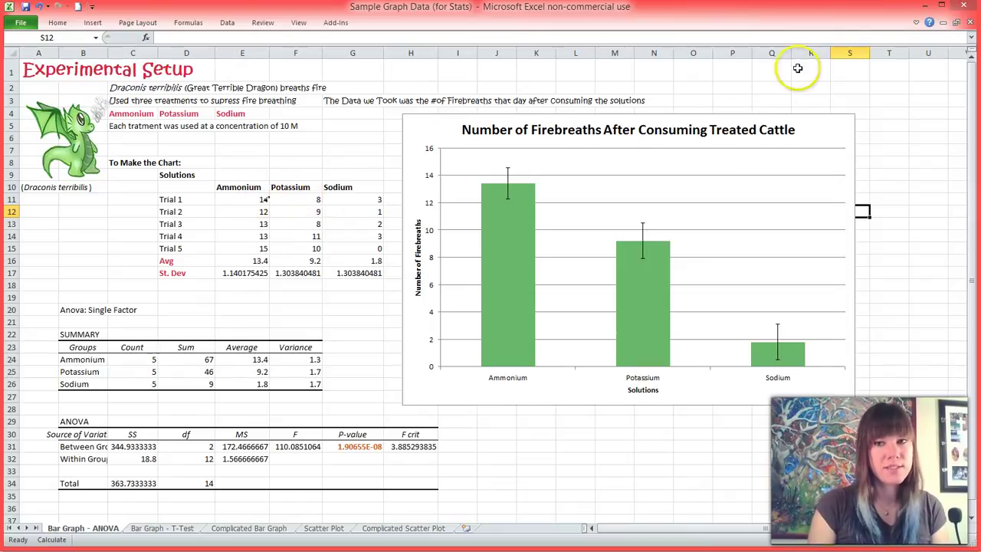
With Excel minimized, set the one-way ANOVA to 3 independent samples.
click(920, 6)
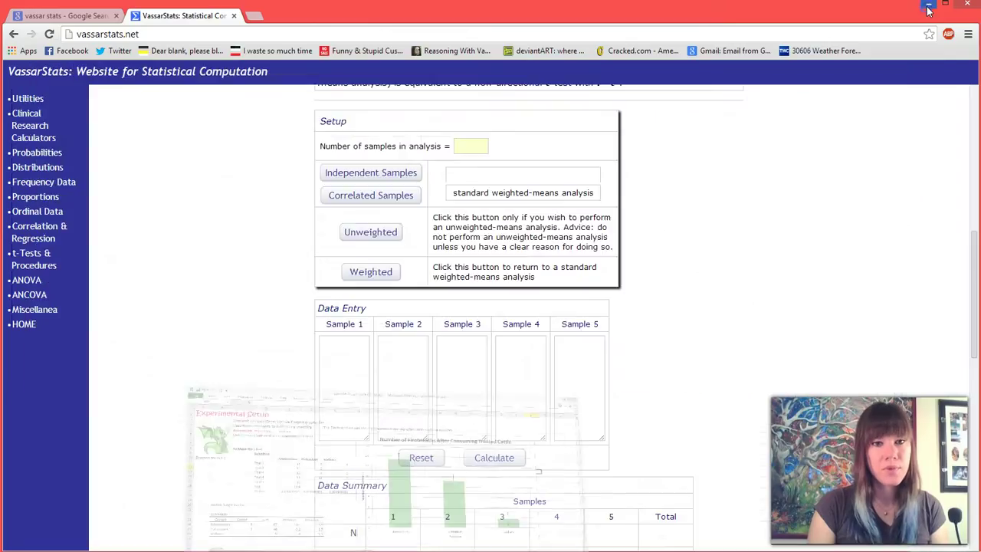
click(472, 144)
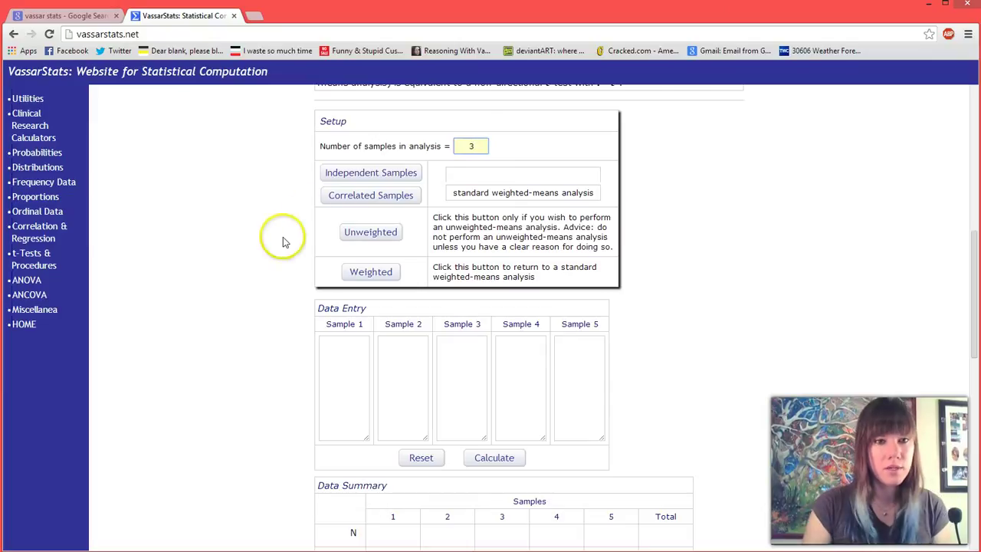
click(391, 172)
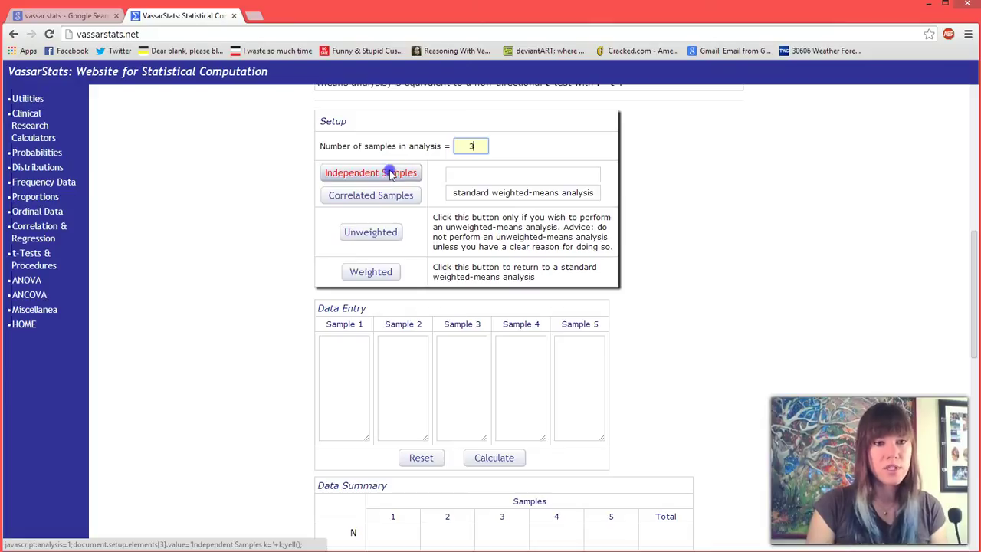
click(391, 173)
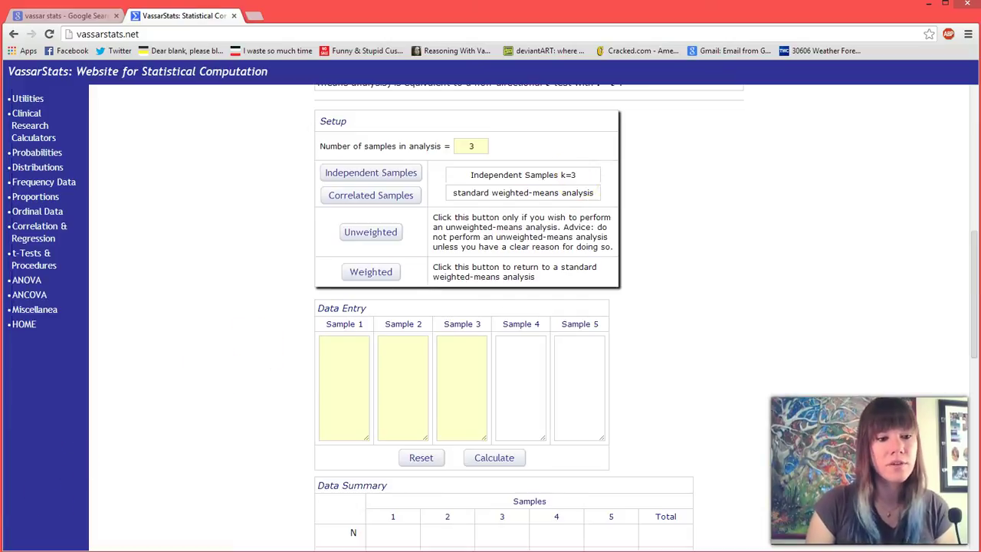
Choose the standard weighted-means analysis for the 3-sample setup.
scroll(665, 230, down, 1)
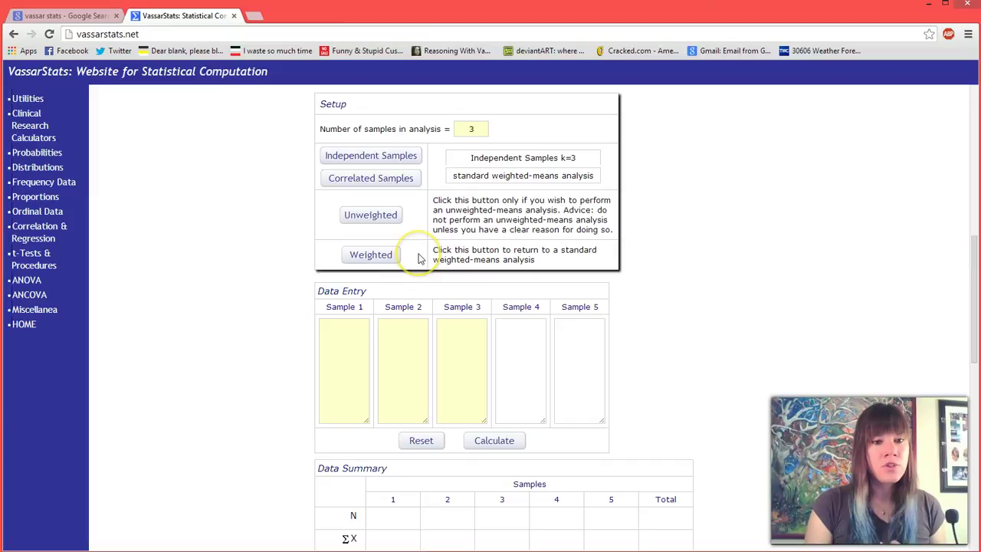
click(375, 256)
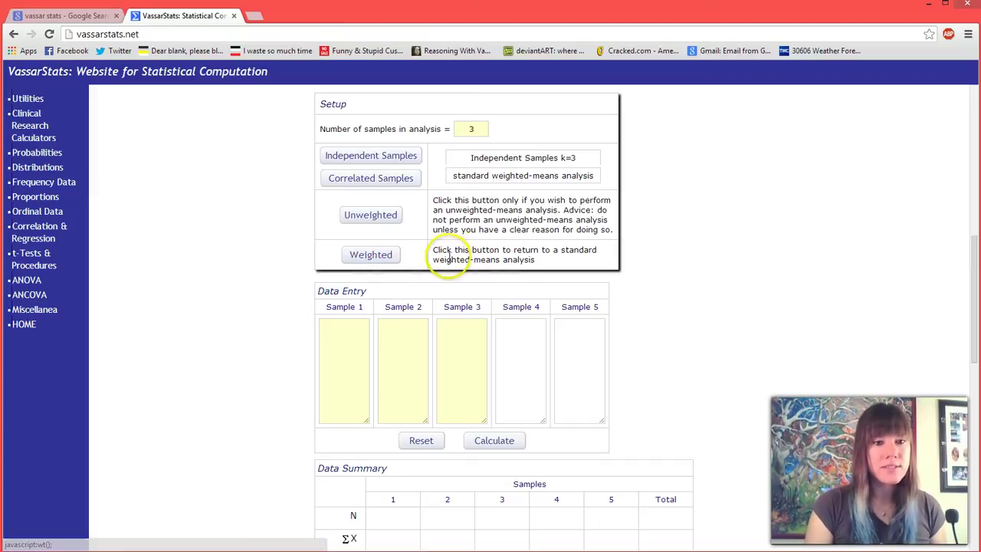
click(388, 259)
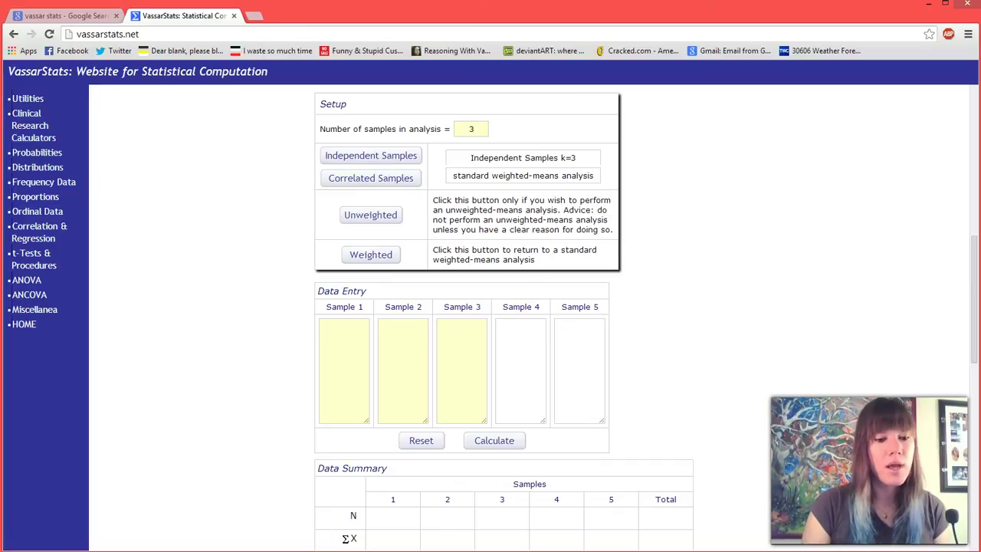
Copy the Ammonium values E11:E15 from Excel into the Sample 1 box.
click(269, 544)
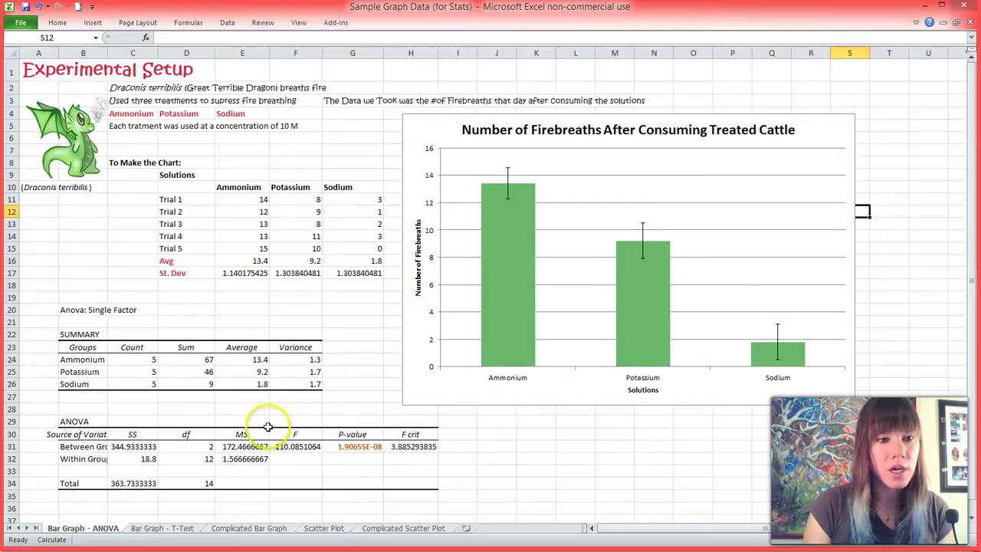
drag(238, 200, 243, 241)
key(ctrl+c)
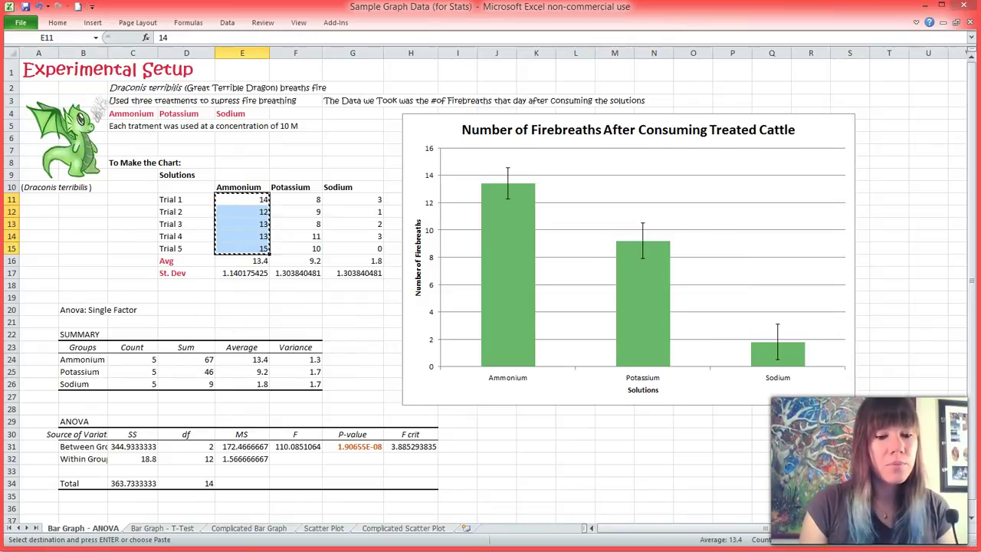
click(268, 544)
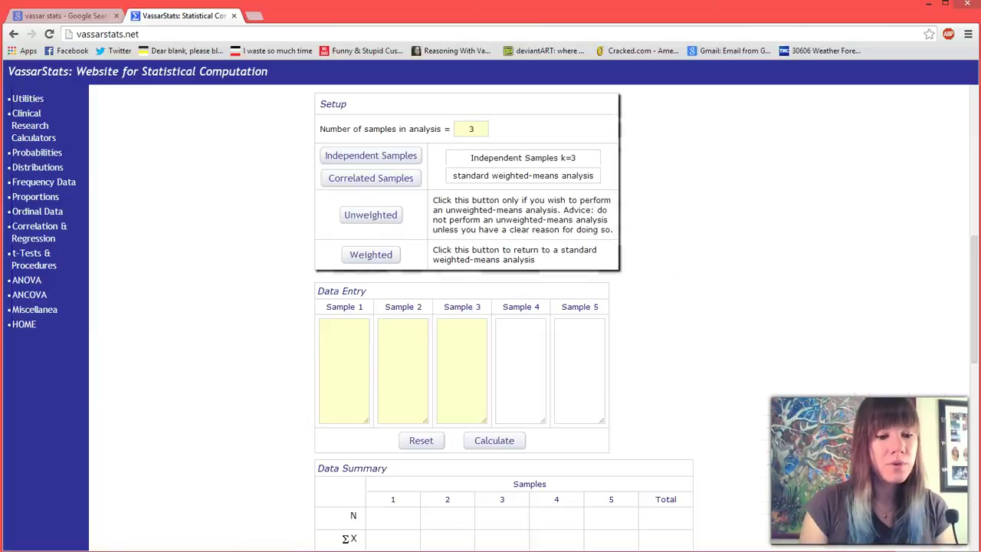
click(353, 351)
key(ctrl+v)
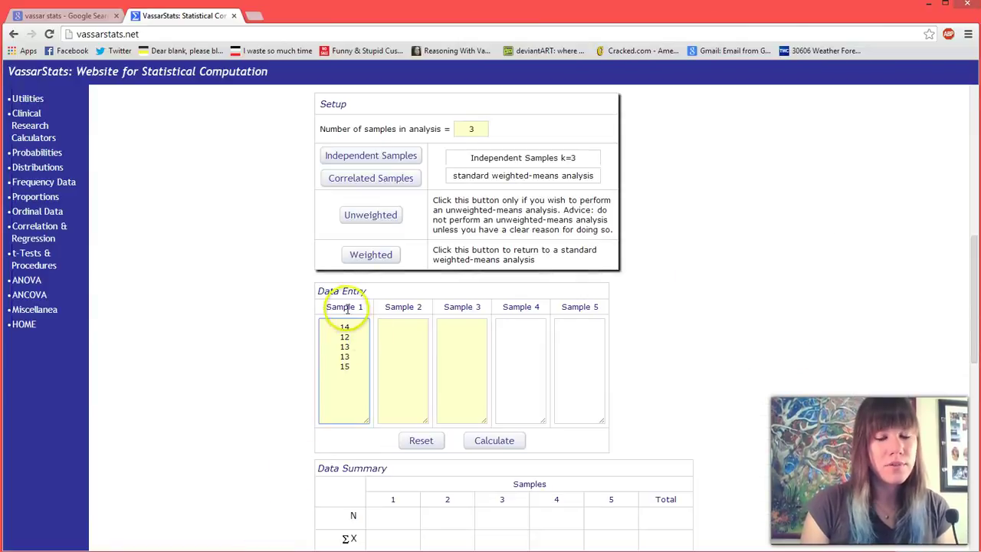
click(325, 376)
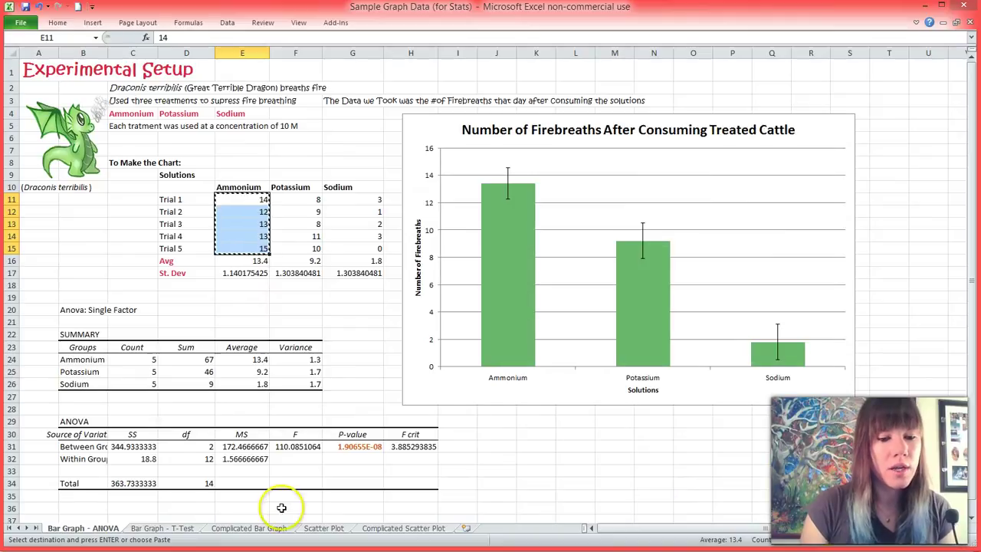
Paste Potassium values F11:F15 into Sample 2 and Sodium values G11:G15 into Sample 3.
drag(302, 199, 304, 242)
key(ctrl+c)
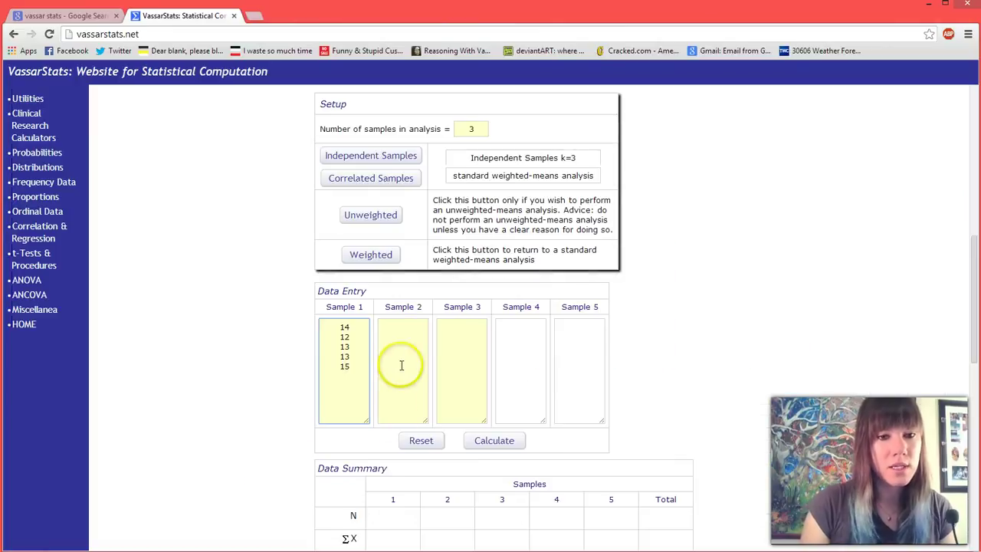
click(406, 342)
key(ctrl+v)
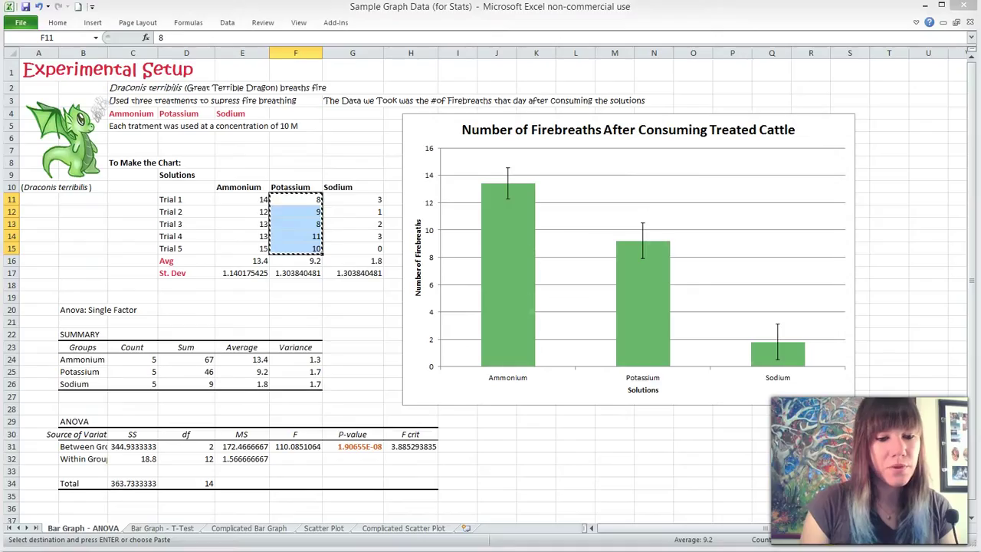
click(364, 203)
drag(364, 203, 361, 247)
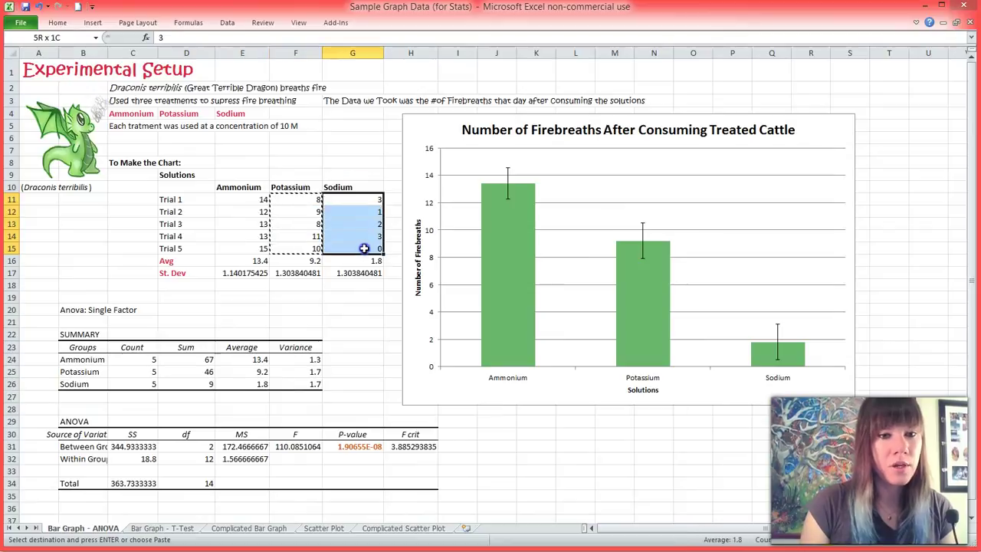
key(ctrl+c)
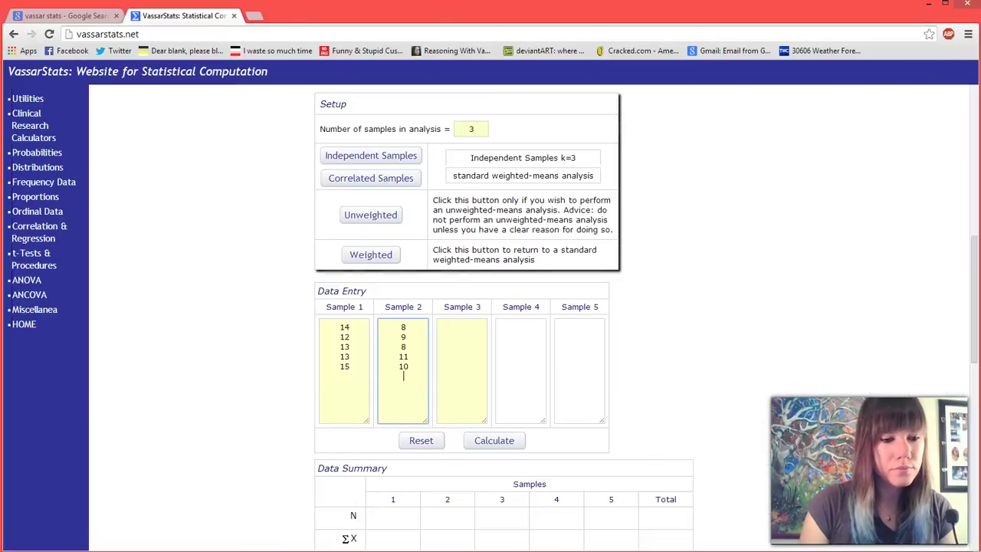
click(468, 361)
key(ctrl+v)
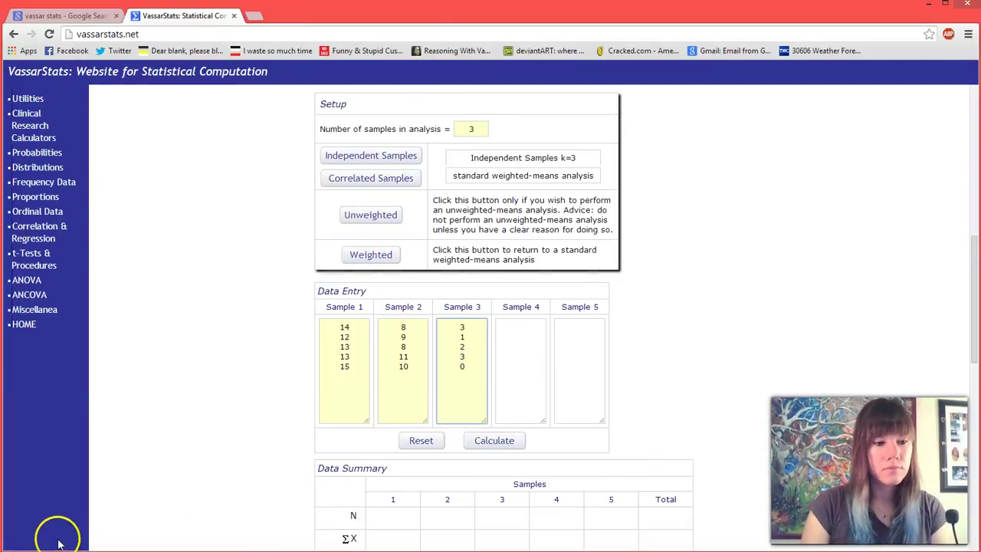
drag(974, 251, 973, 280)
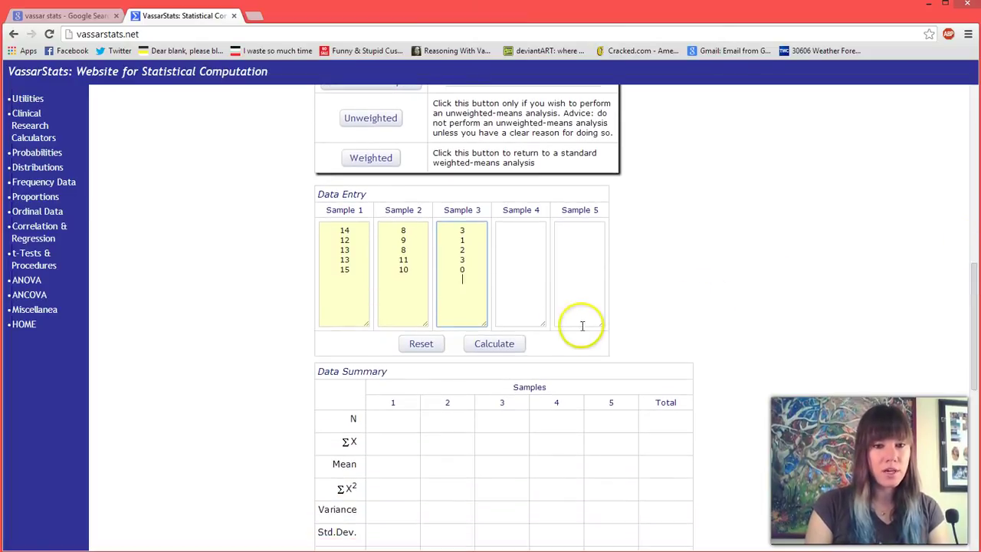
Calculate the ANOVA and scroll to the summaries showing F = 110.09, P < .0001.
click(502, 346)
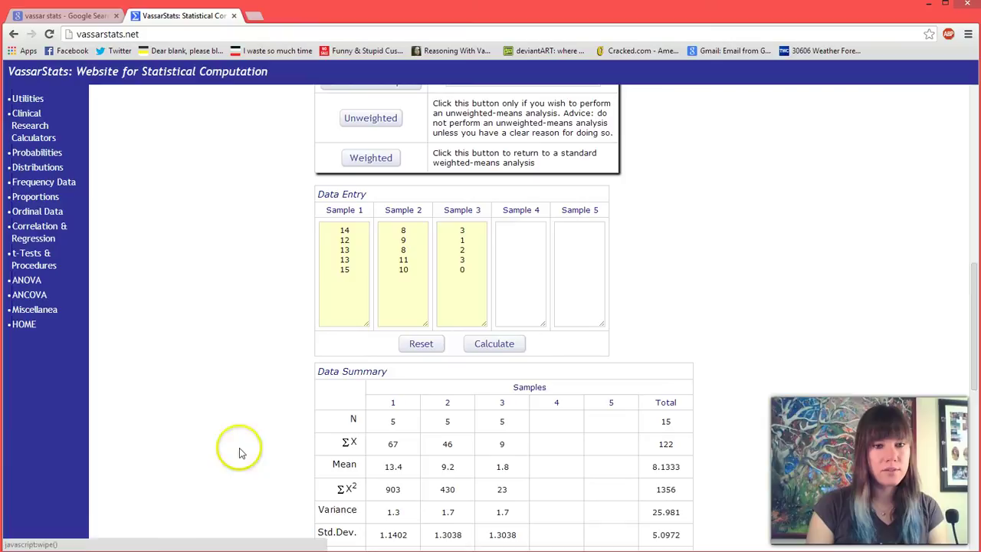
drag(975, 277, 975, 315)
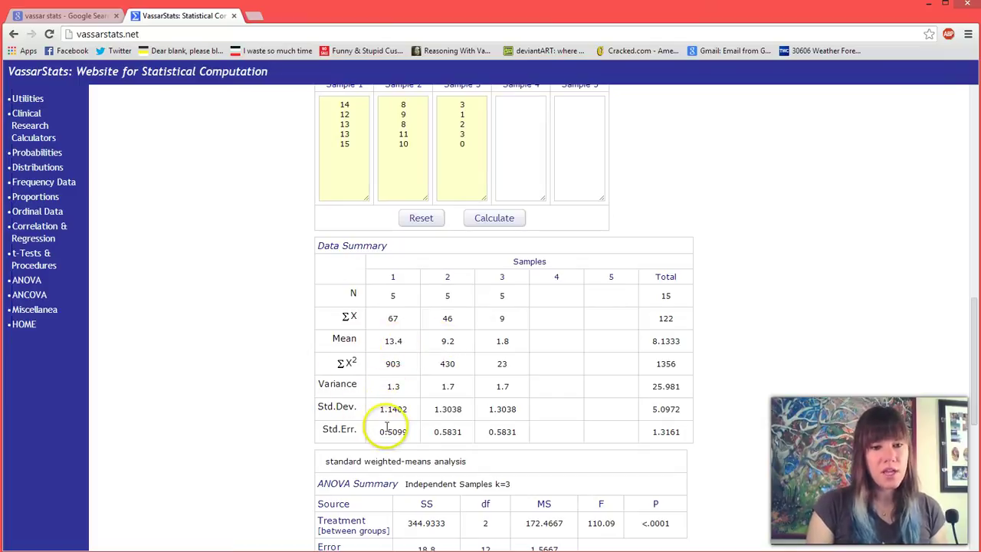
drag(977, 331, 976, 426)
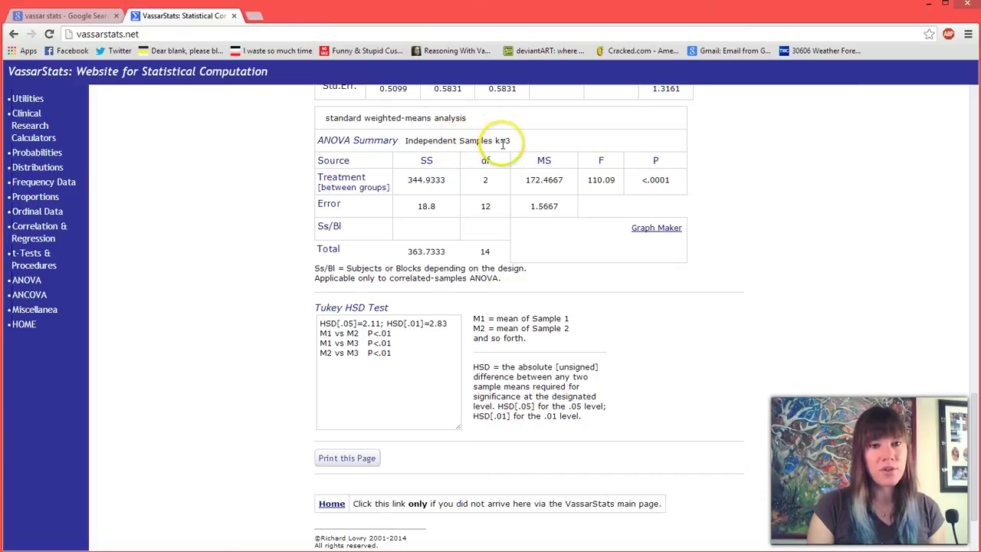
Point out the <.0001 P value in the ANOVA Summary table.
click(642, 182)
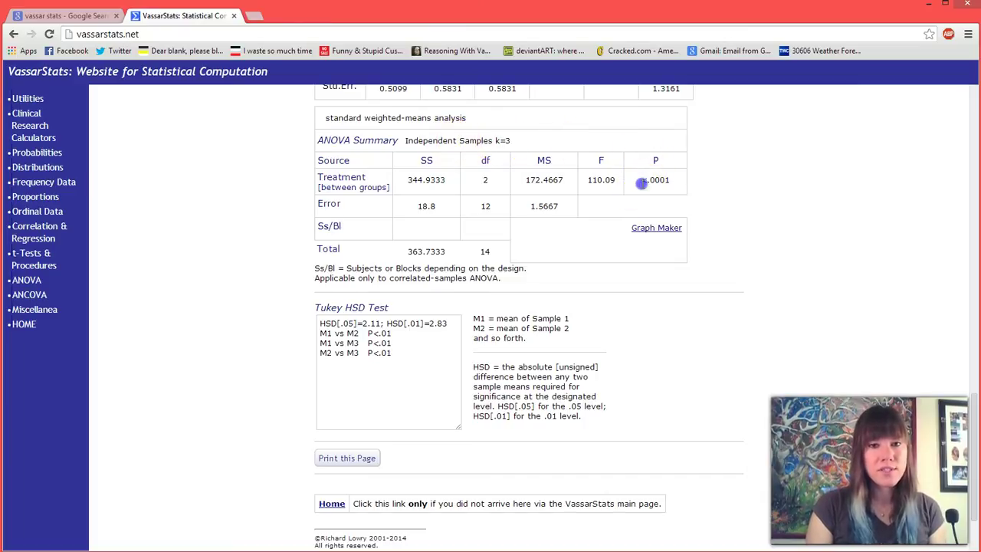
click(747, 197)
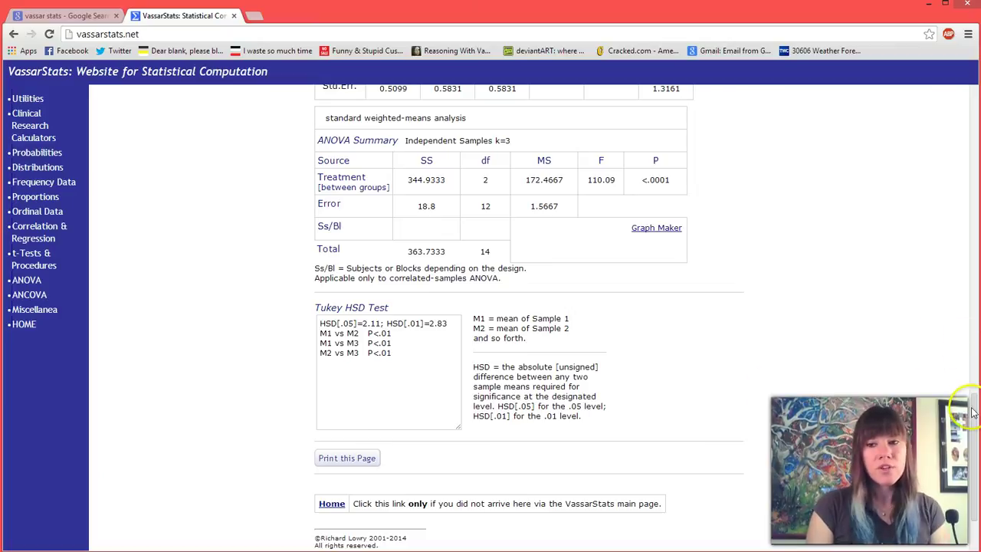
Scroll to the end of the results and switch to the Excel workbook.
scroll(758, 344, down, 1)
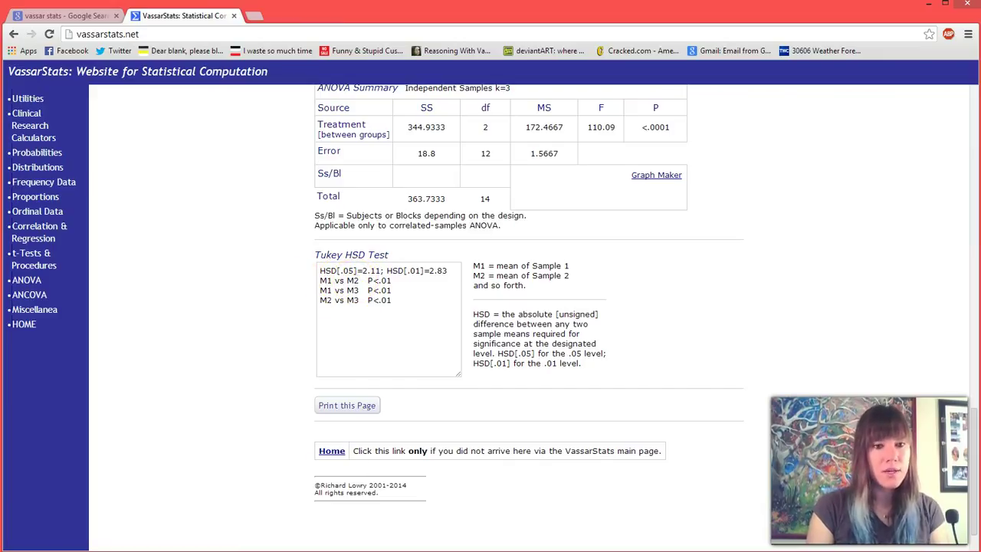
key(alt+Tab)
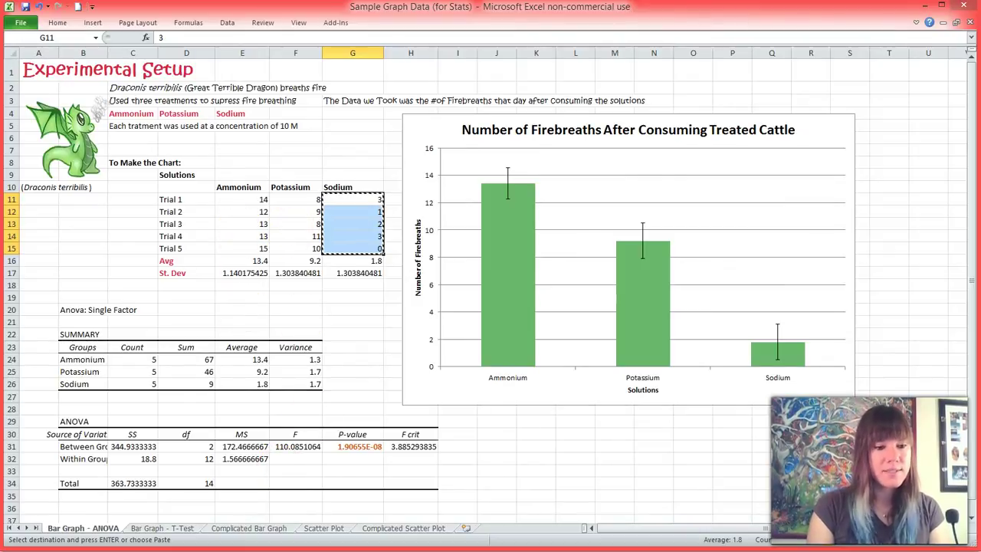
Return to the VassarStats Tukey HSD results from Excel.
key(alt+Tab)
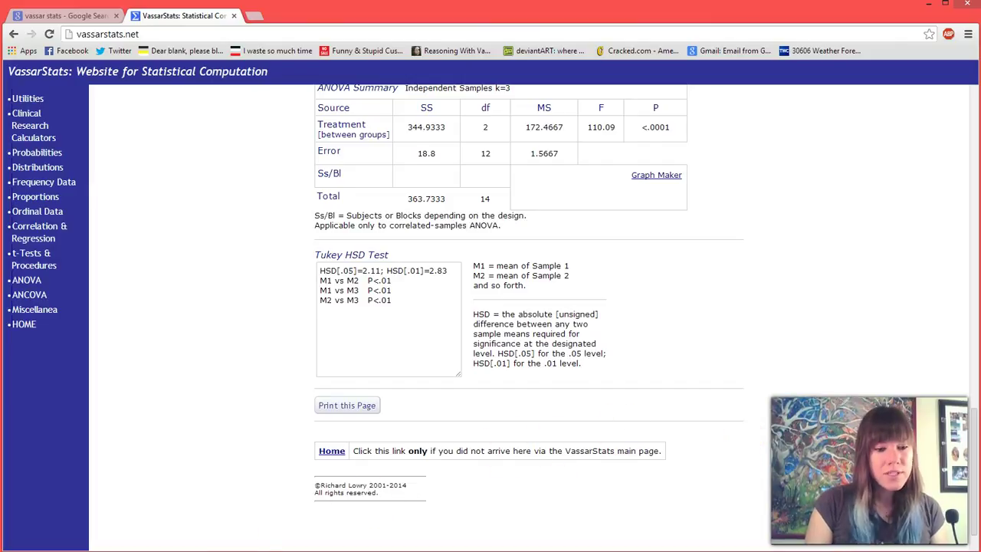
Bring the Excel workbook's firebreath bar chart back to the front.
key(alt+Tab)
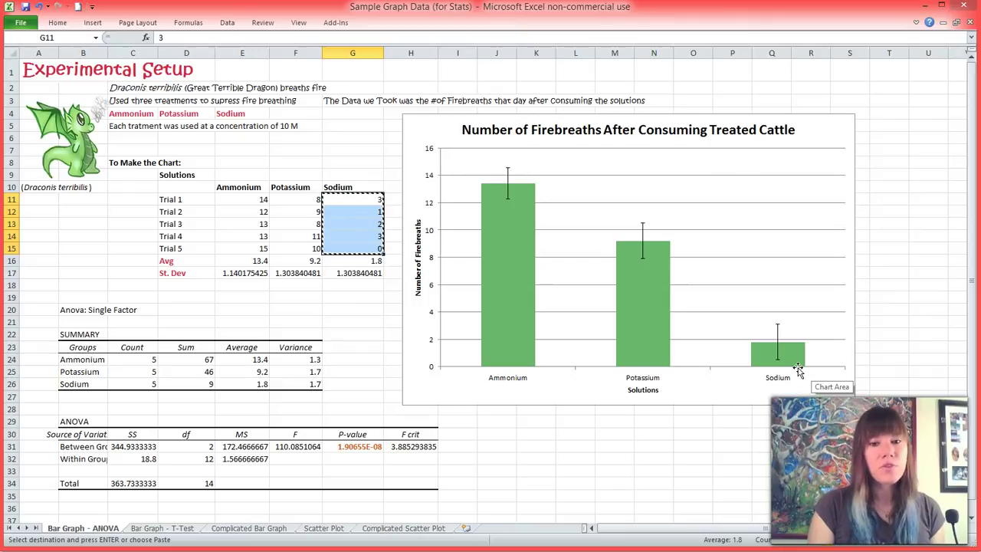
click(326, 483)
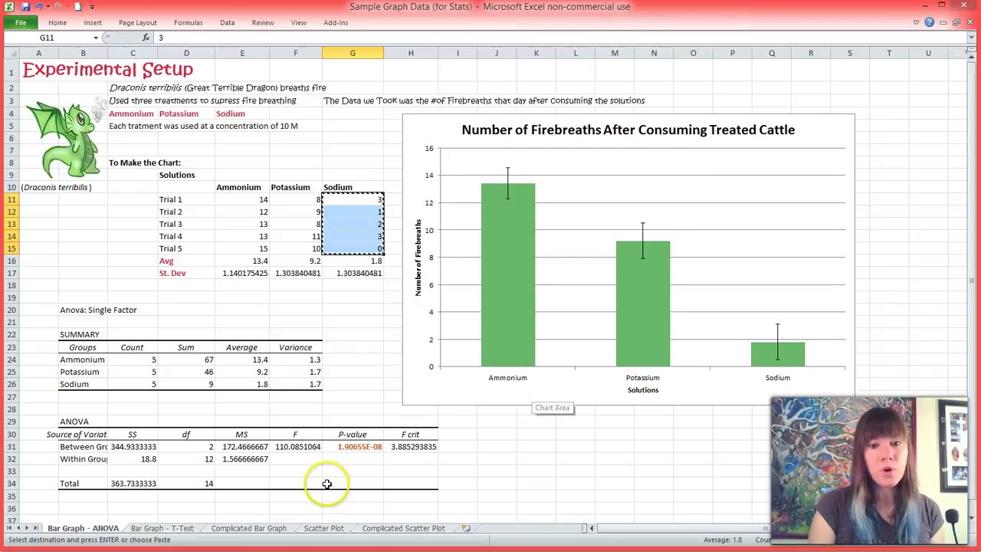